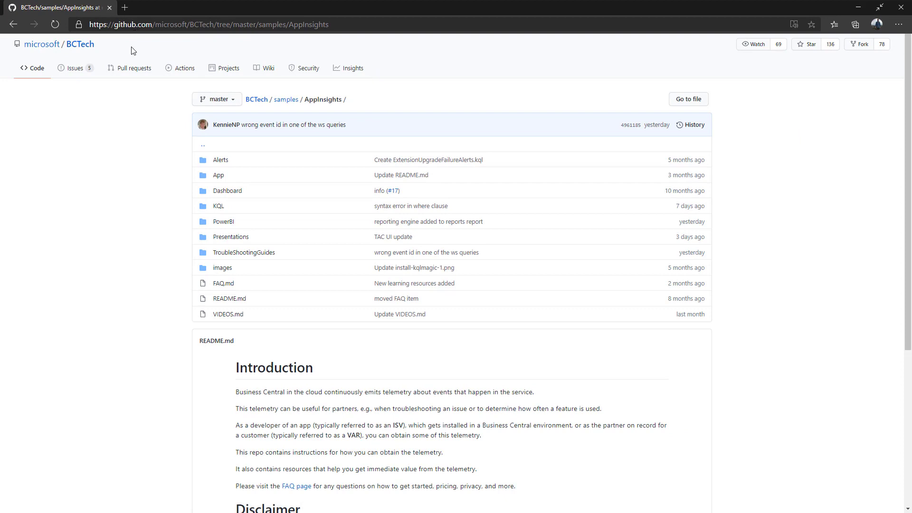
Download Performance Report.pbit from the PowerBI/Reports samples folder and launch the downloaded file
click(224, 222)
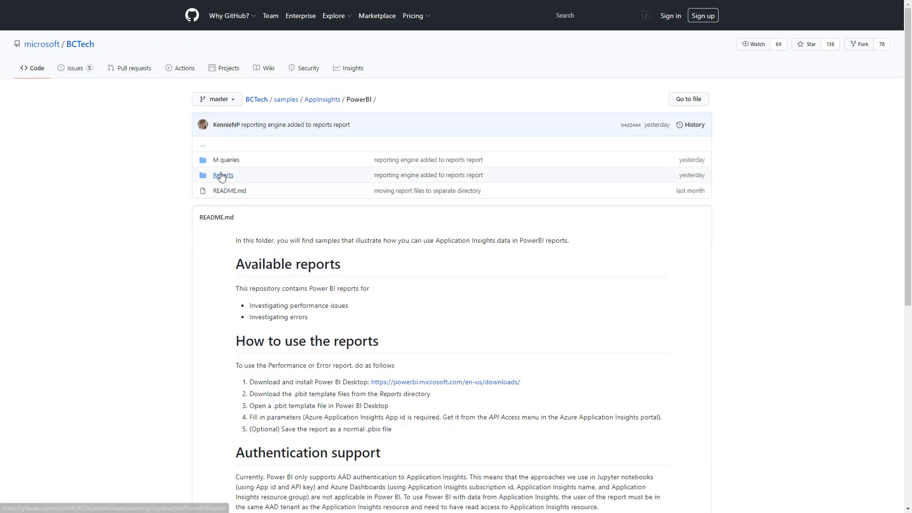
click(223, 176)
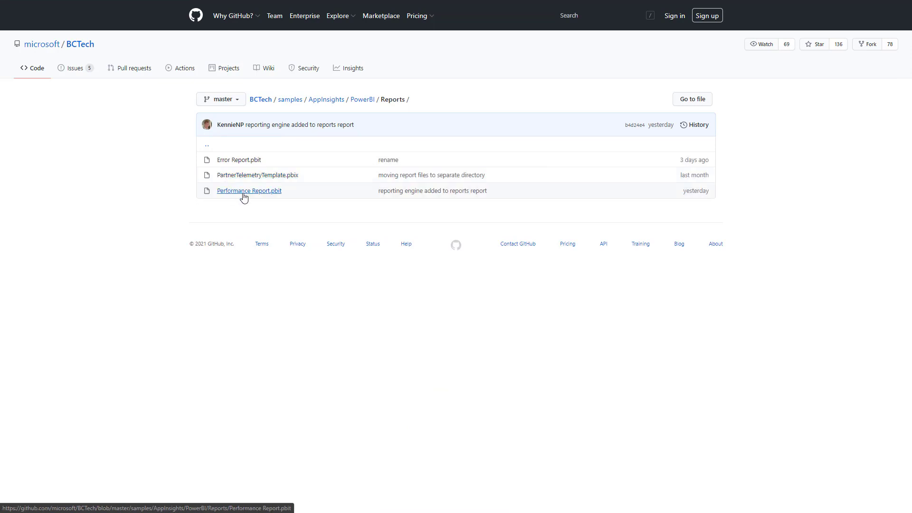
click(245, 193)
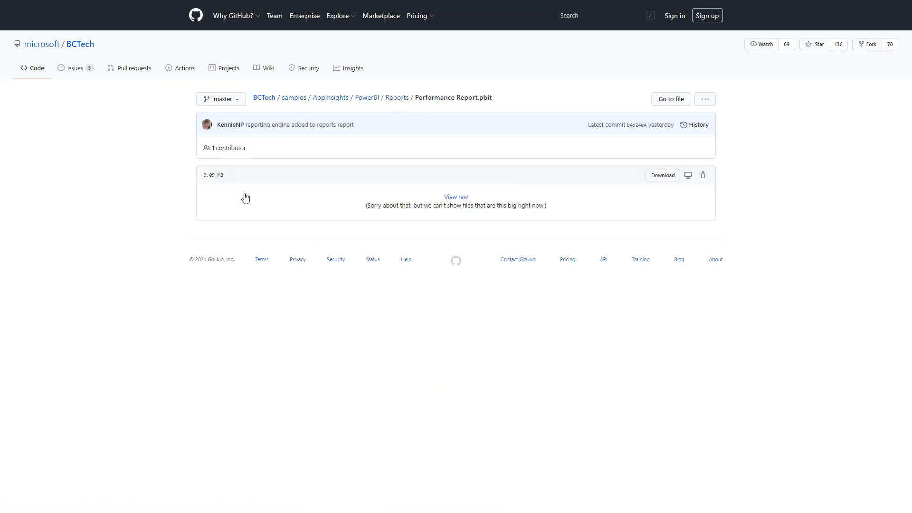
click(650, 176)
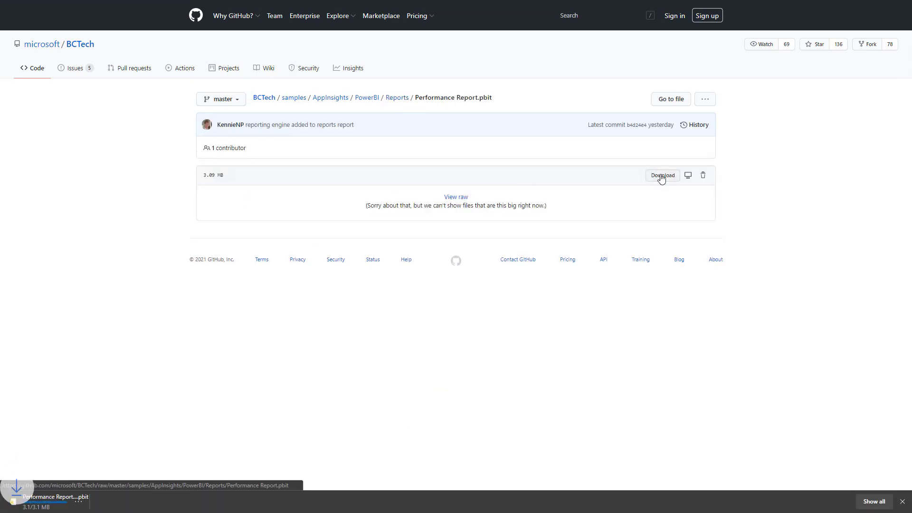
click(42, 498)
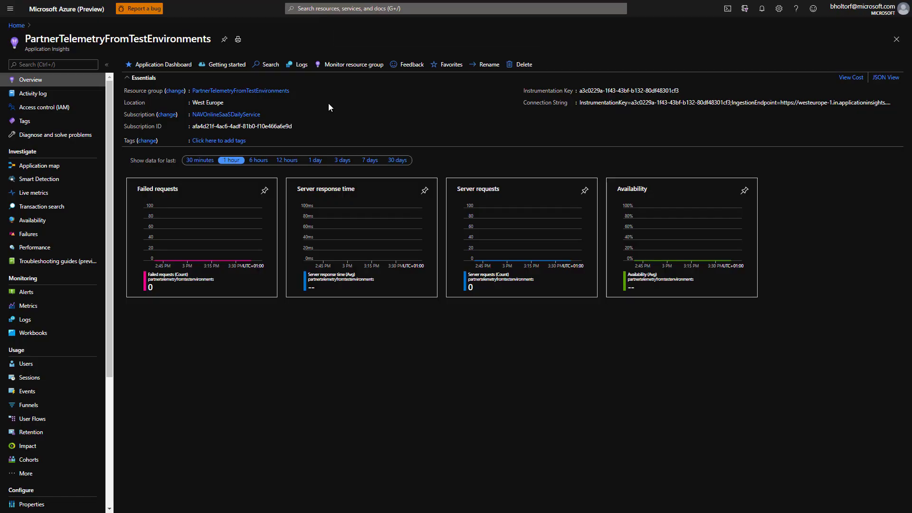
drag(110, 136, 123, 264)
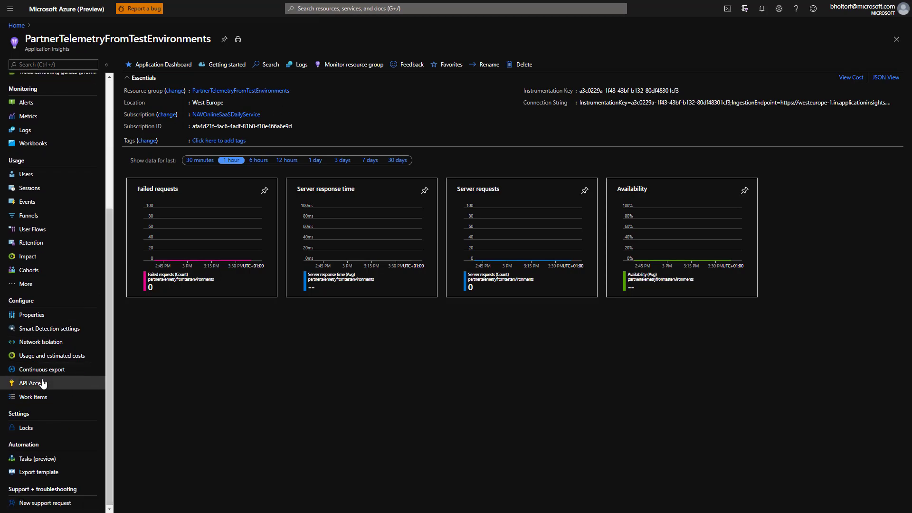
Show the API Access details of the PartnerTelemetryFromTestEnvironments resource
click(41, 383)
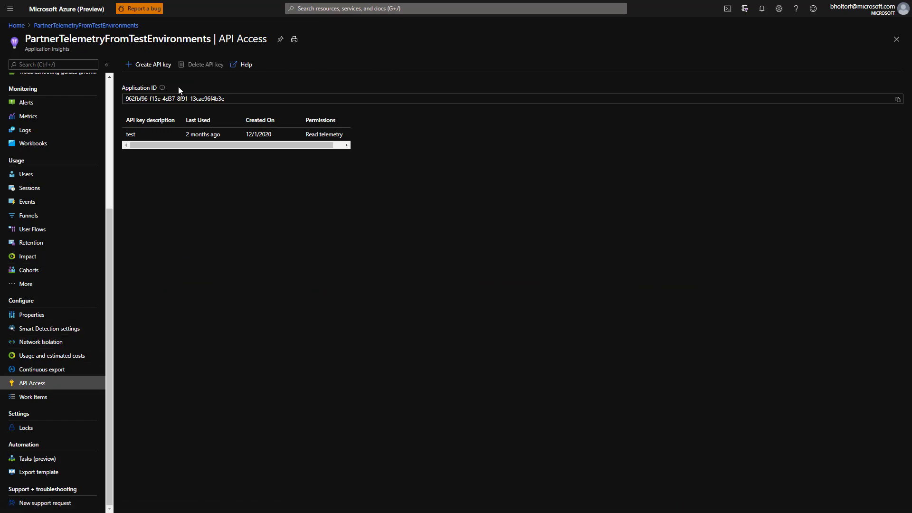
Paste the copied Application ID into App id and enter start date 2021-01-01, end date 2021-01-19
click(898, 99)
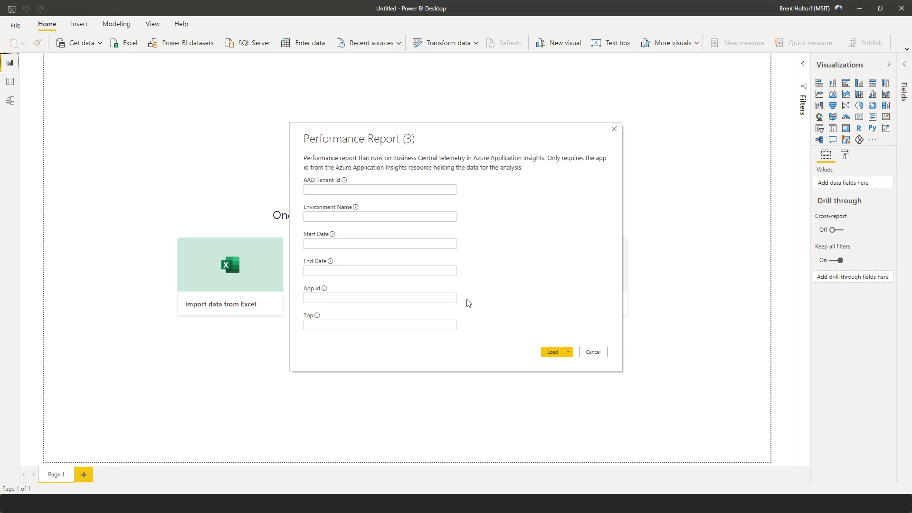
click(442, 299)
key(ctrl+v)
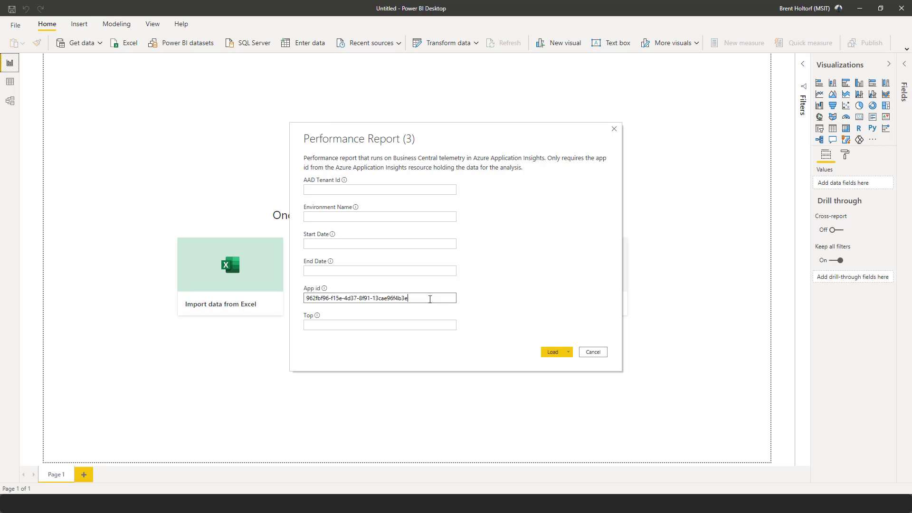
click(365, 243)
text(021-01-01)
click(352, 272)
text(2021-0)
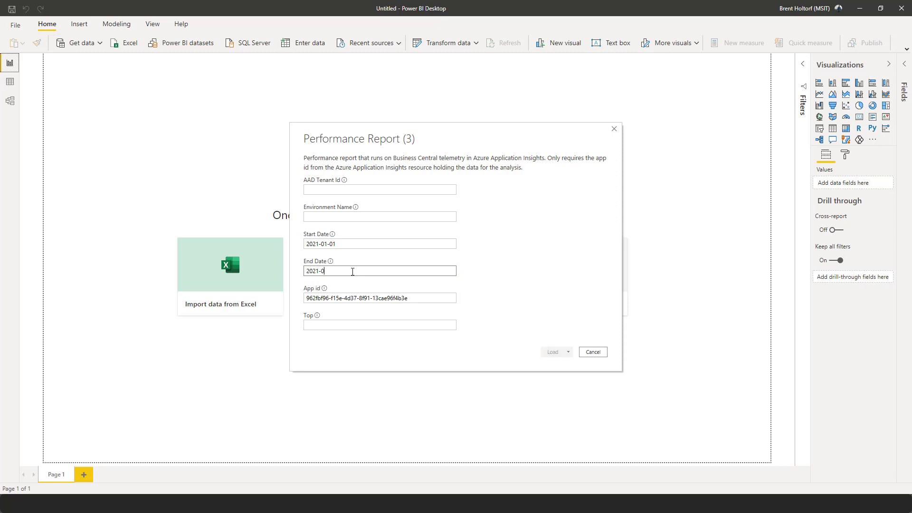
text(1-19)
Load the report with these parameters and go to its Sessions page
click(549, 354)
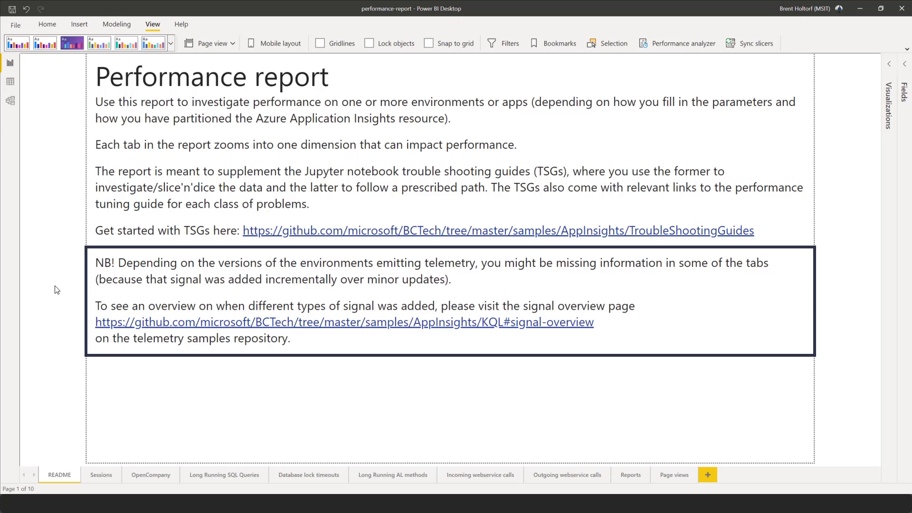
click(82, 474)
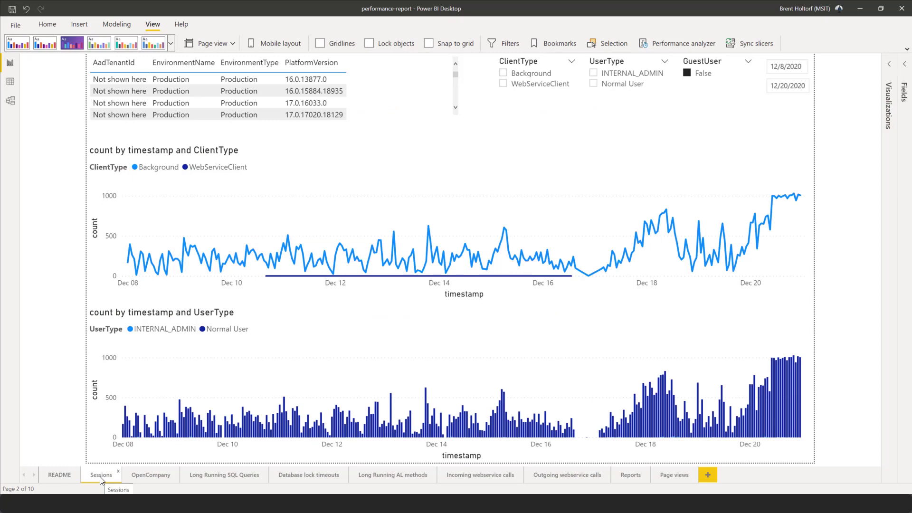
Switch between the OpenCompany and Sessions pages, then go to Long Running SQL Queries
click(149, 475)
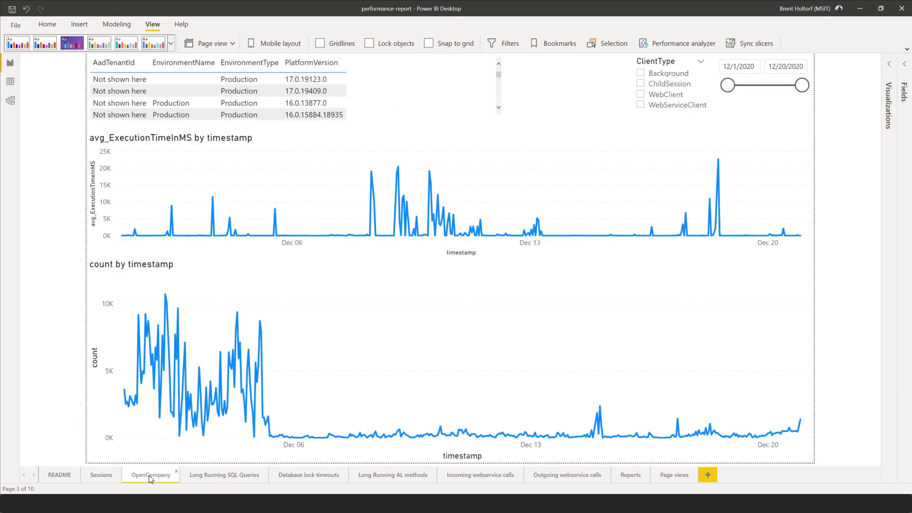
click(100, 475)
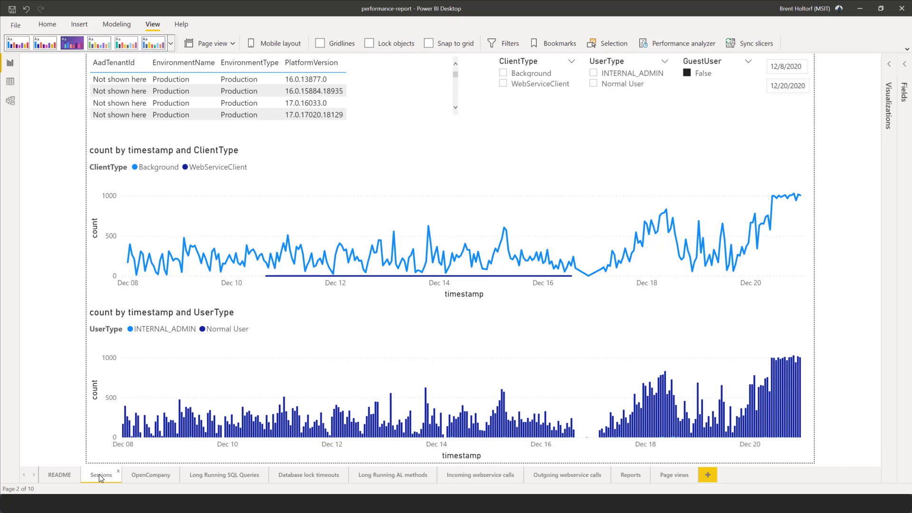
click(149, 475)
click(220, 475)
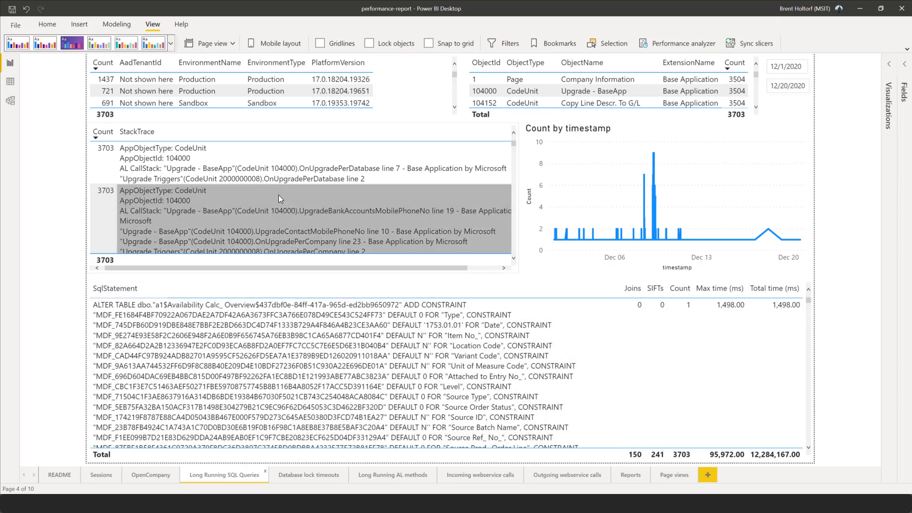
Cross-filter the SQL queries by the first stack trace, then go to Database lock timeouts
click(283, 161)
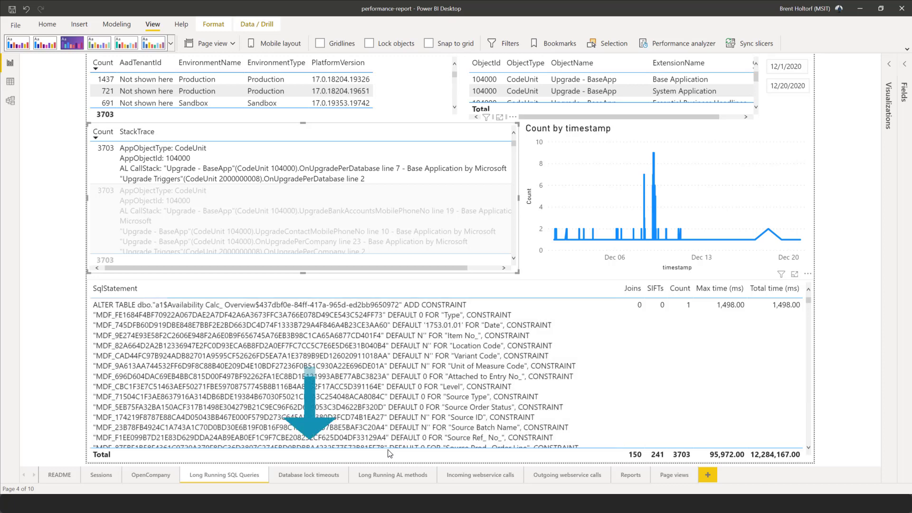
click(317, 478)
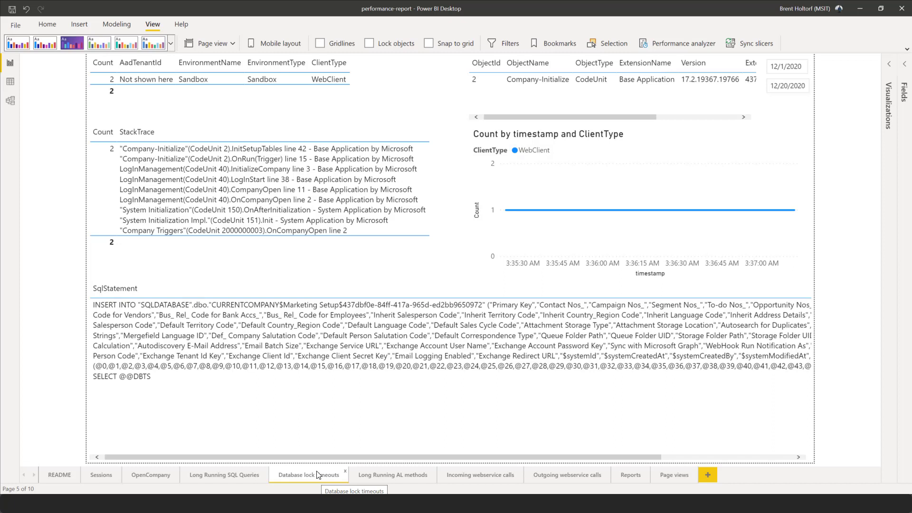
On Long Running AL methods, toggle the CreateJobQueueEntry filter and sort by Avg time (ms) descending
click(379, 474)
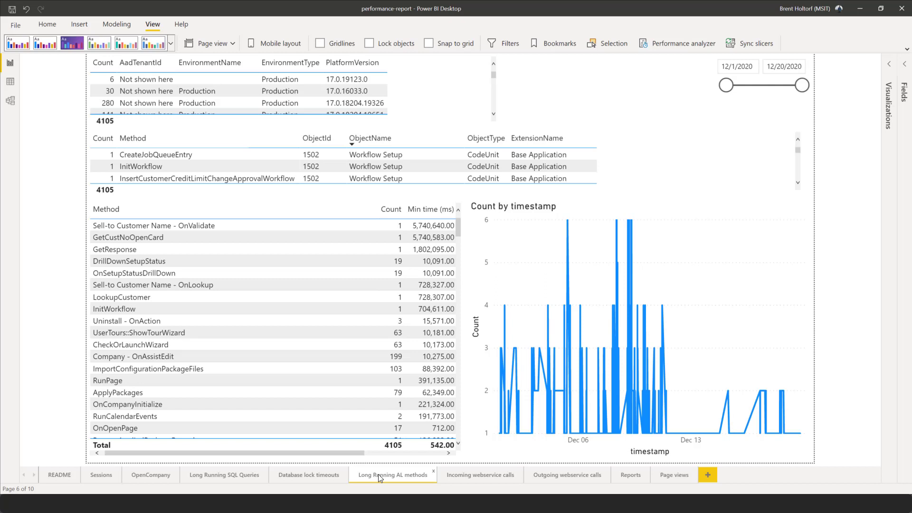
click(283, 156)
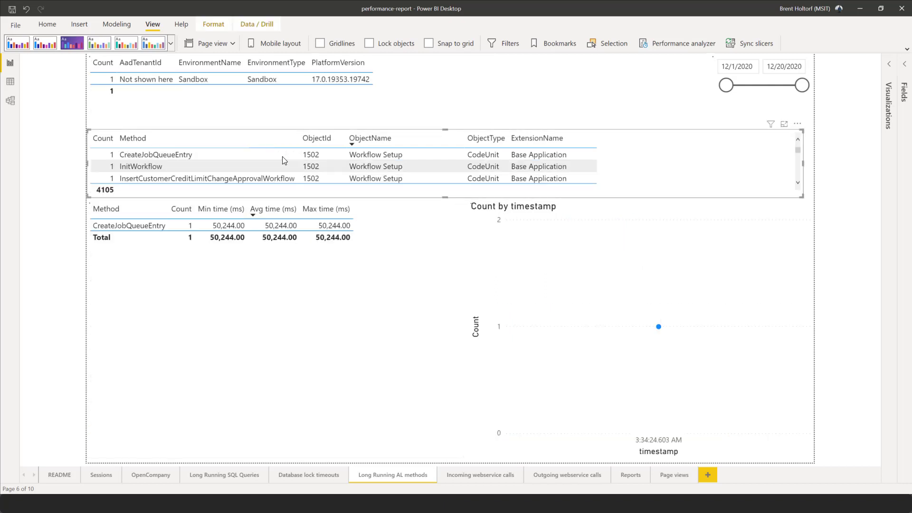
click(282, 156)
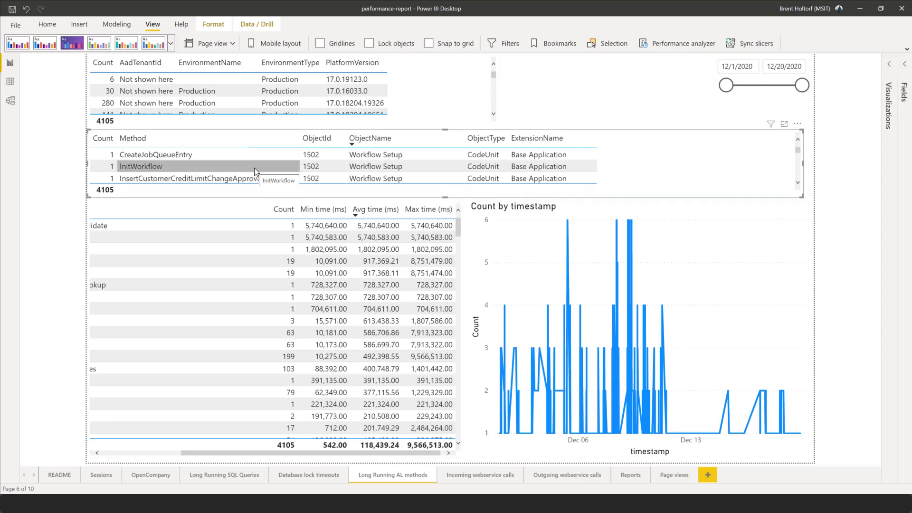
click(368, 211)
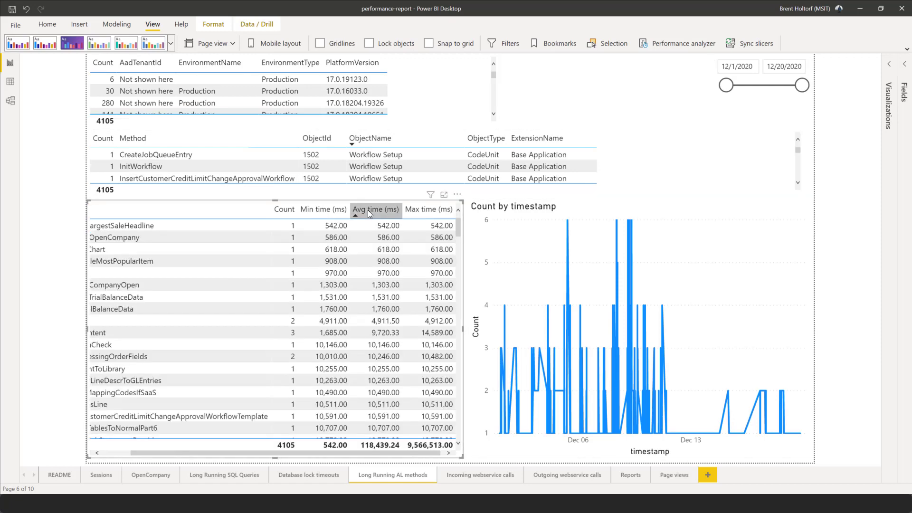
click(369, 211)
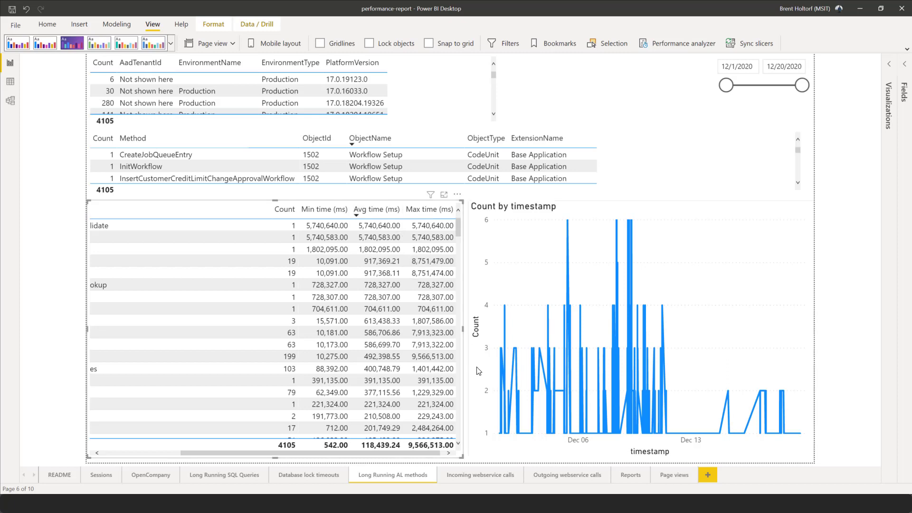
View the Incoming webservice calls page, then the Outgoing webservice calls page
click(487, 475)
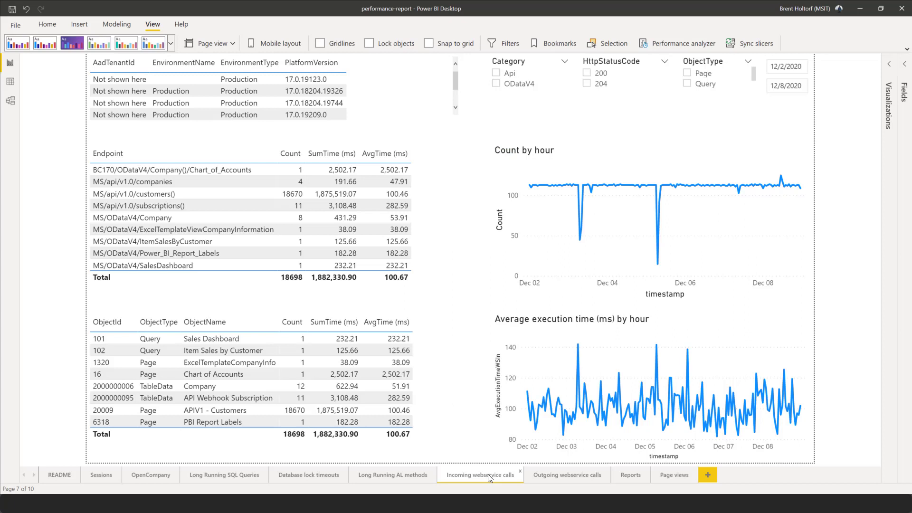
click(544, 475)
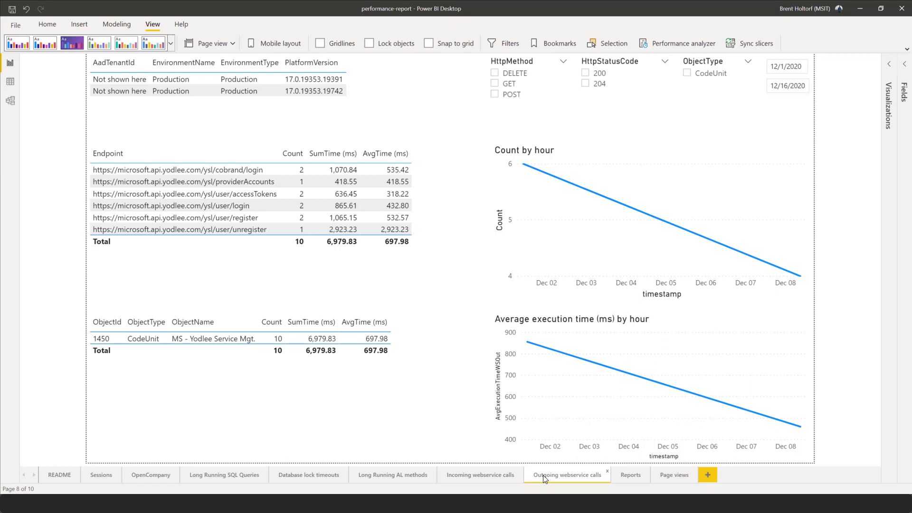
View the Reports page, then the Page views page with per-page counts and load times
click(621, 474)
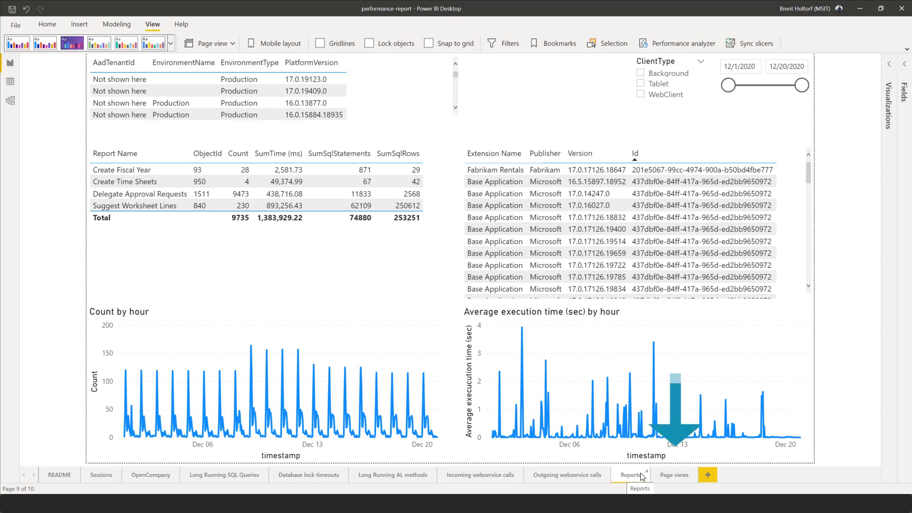
click(670, 476)
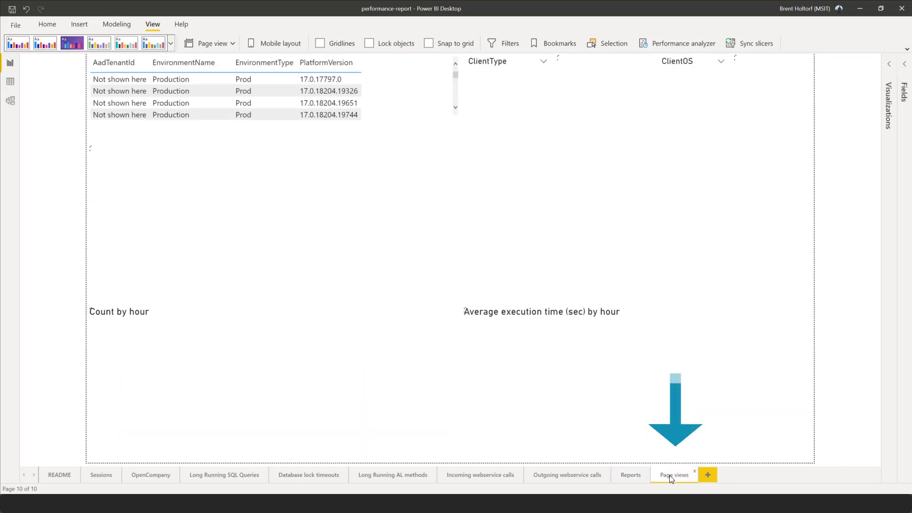